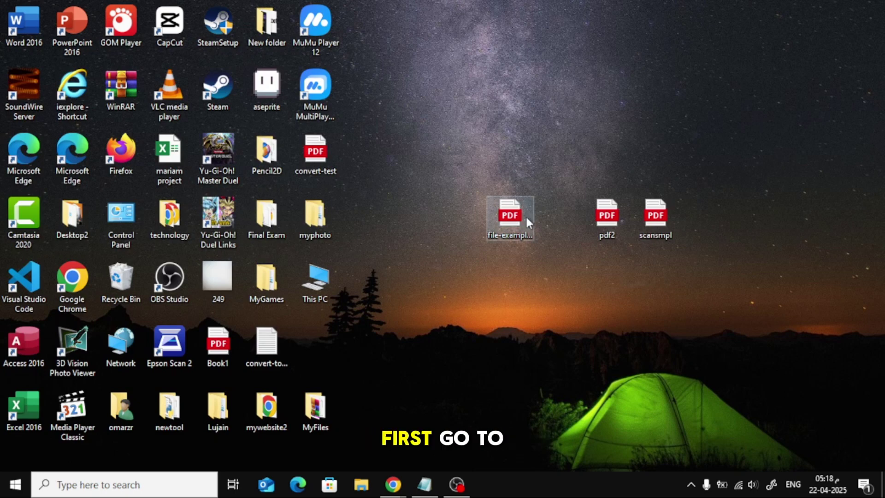
# Open file-example_PDF_500_hh.pdf from the desktop in Microsoft Edge via Open with.
pyautogui.rightClick(509, 215)
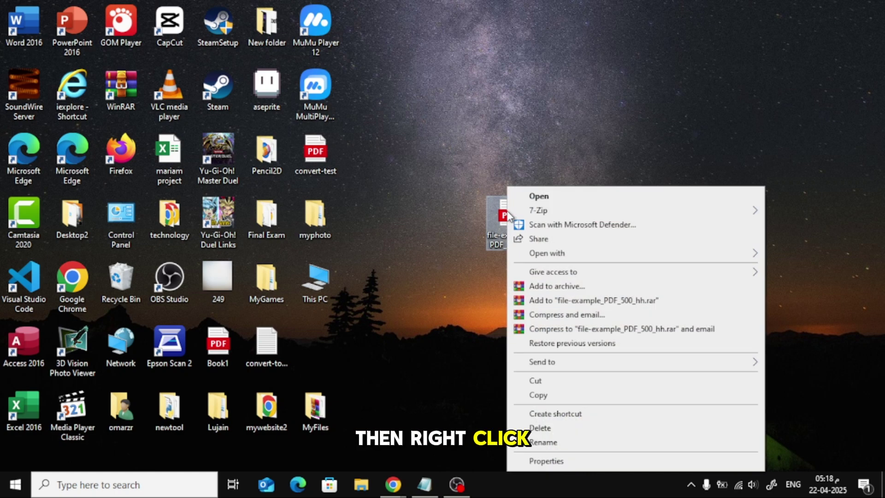
pyautogui.moveTo(542, 258)
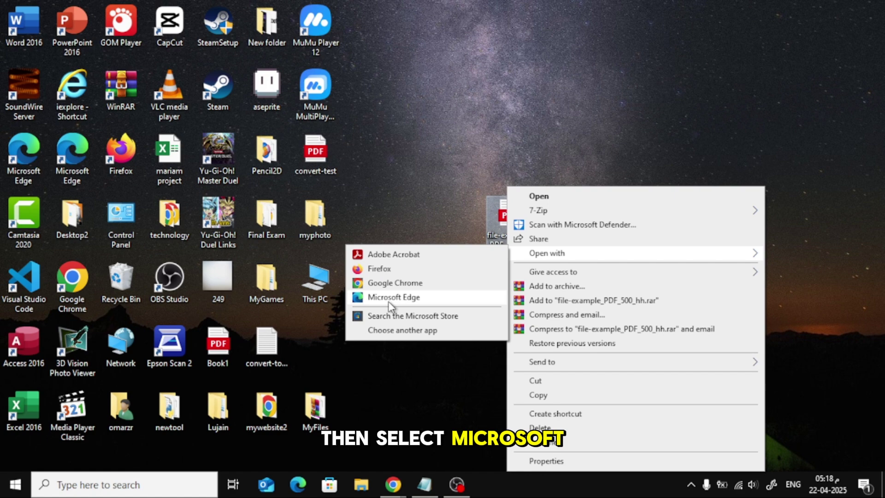
pyautogui.click(429, 300)
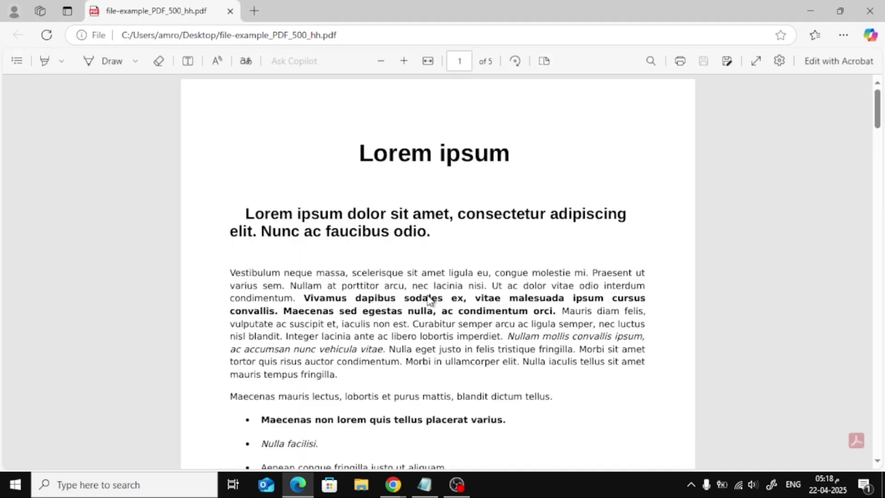
# Scroll through the five-page PDF in Edge to preview its pages.
pyautogui.scroll(-20, 455, 259)
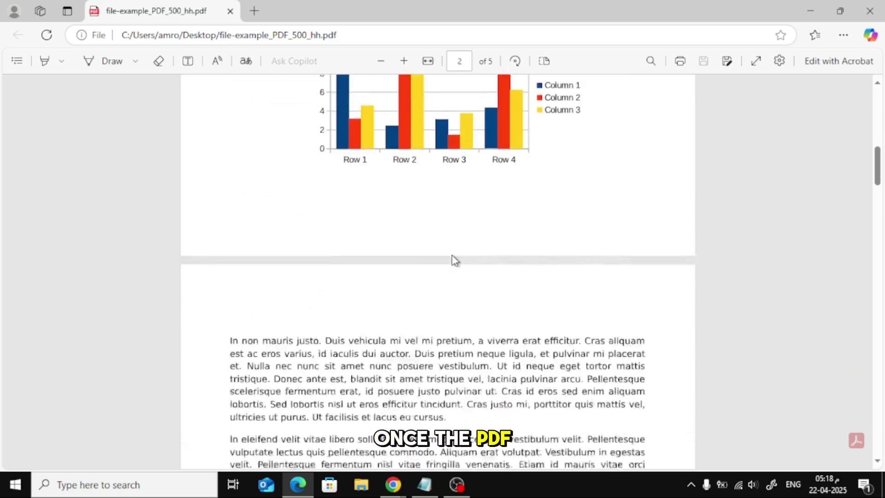
pyautogui.scroll(20, 454, 260)
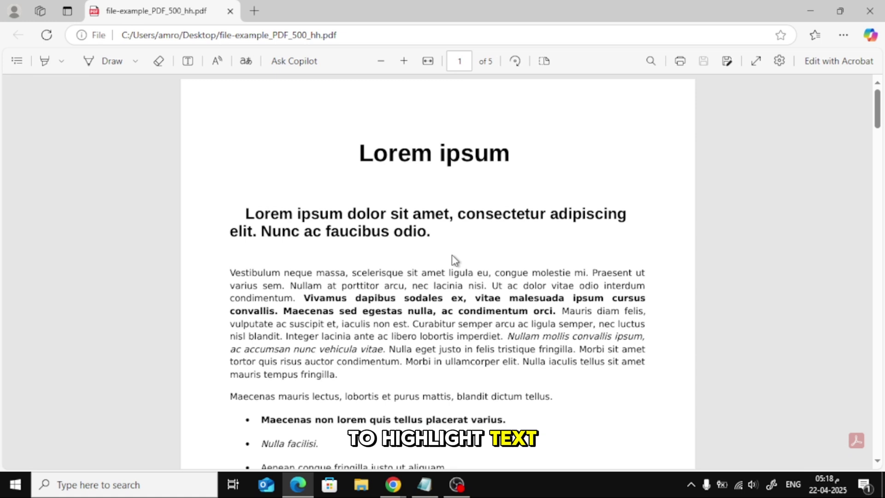
pyautogui.scroll(-2, 345, 279)
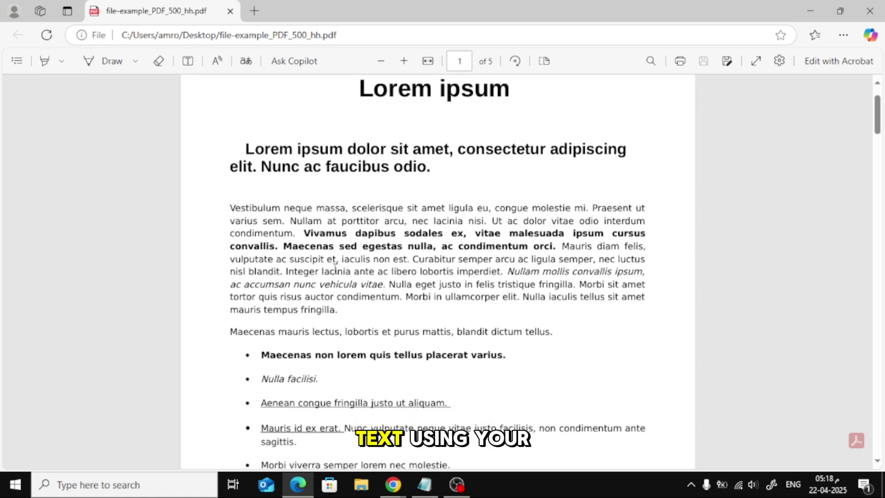
# Highlight the page-1 phrase 'ac accumsan nunc vehicula vitae' in yellow.
pyautogui.moveTo(224, 283); pyautogui.dragTo(380, 283)
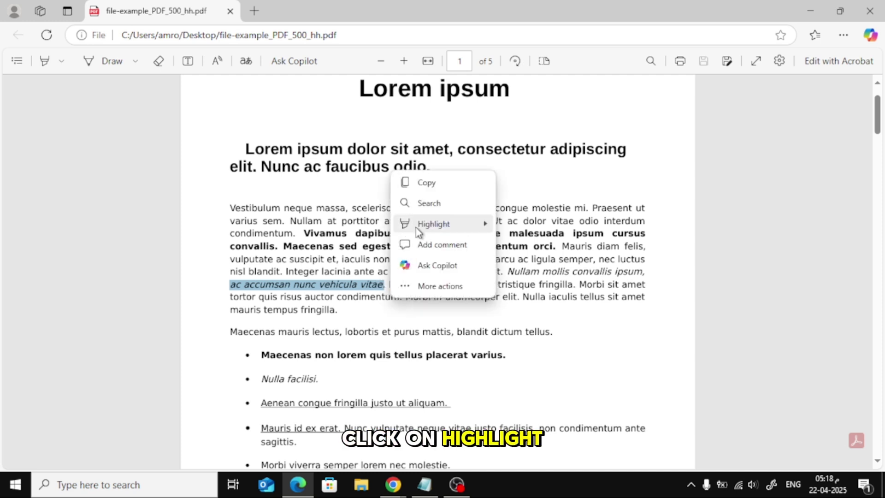
pyautogui.moveTo(411, 226)
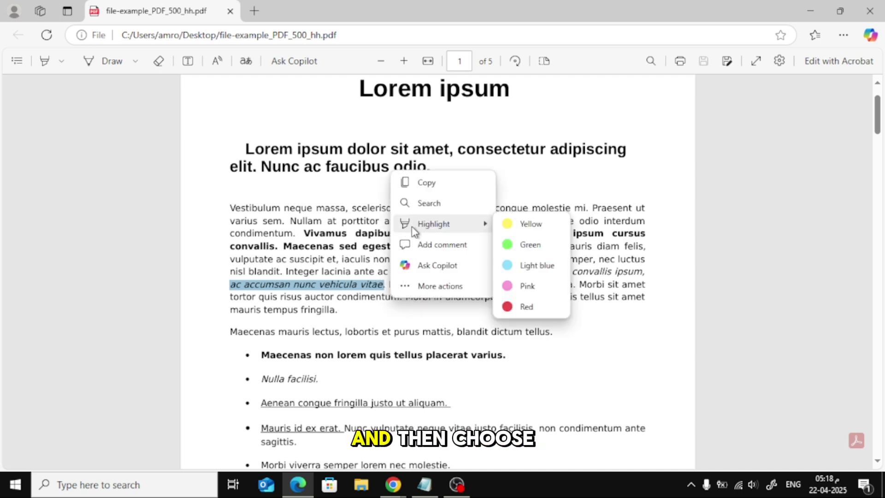
pyautogui.click(537, 228)
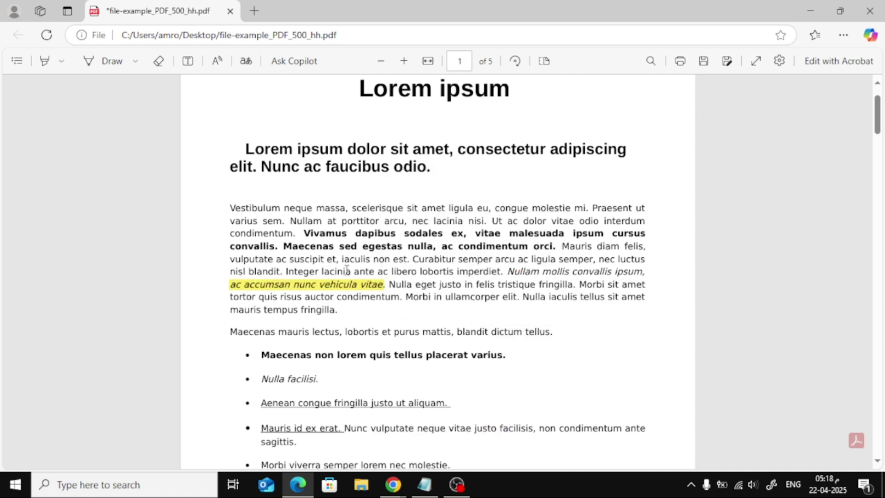
# Attach the comment 'best apps' to the yellow-highlighted phrase on page 1.
pyautogui.moveTo(243, 286); pyautogui.dragTo(290, 282)
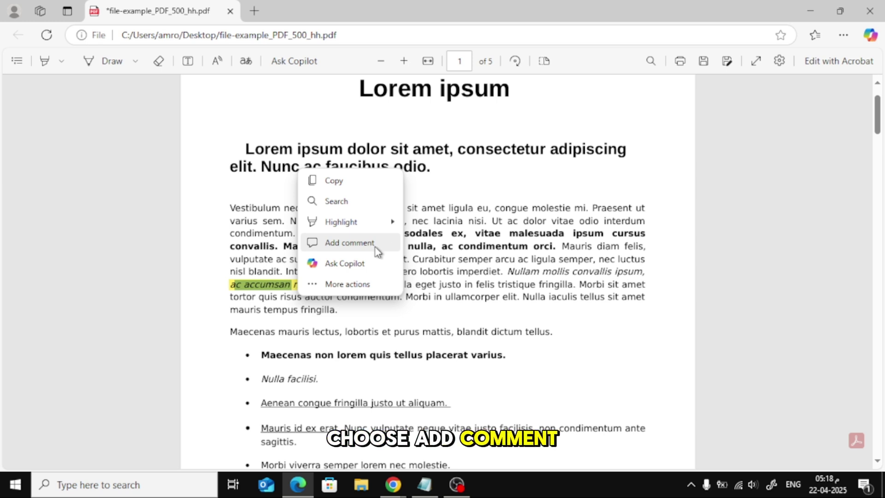
pyautogui.click(375, 247)
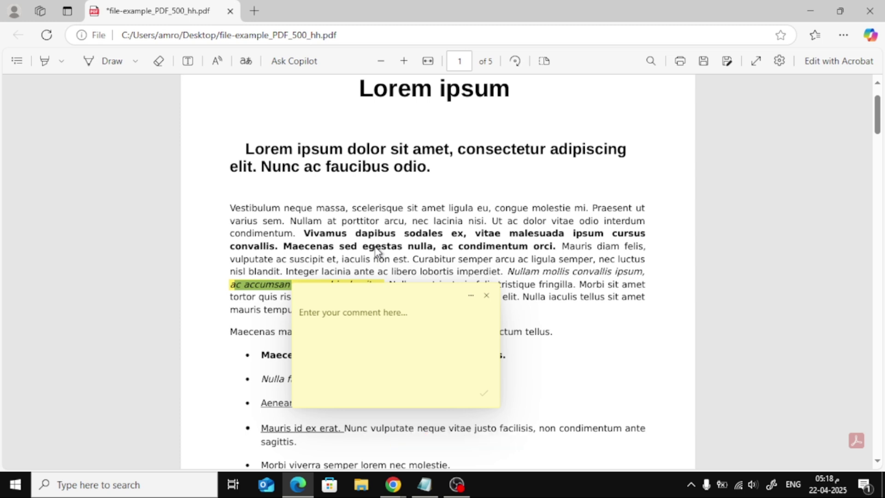
pyautogui.write('best')
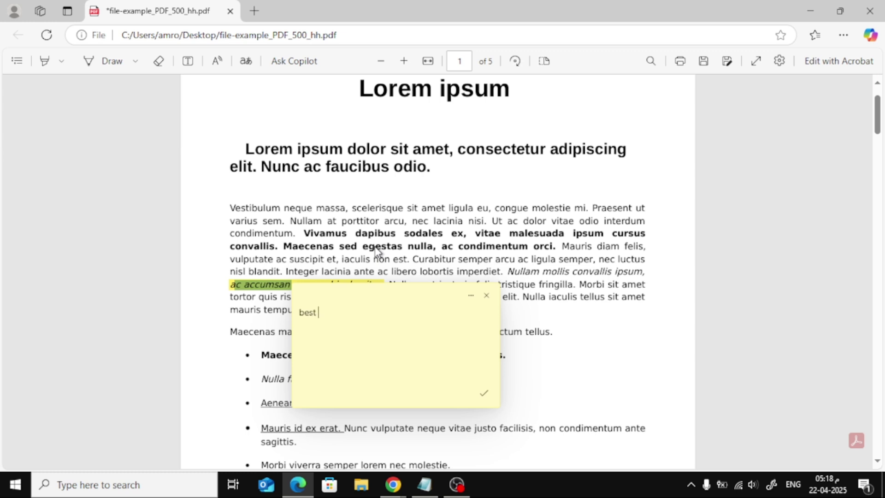
pyautogui.write(' apps')
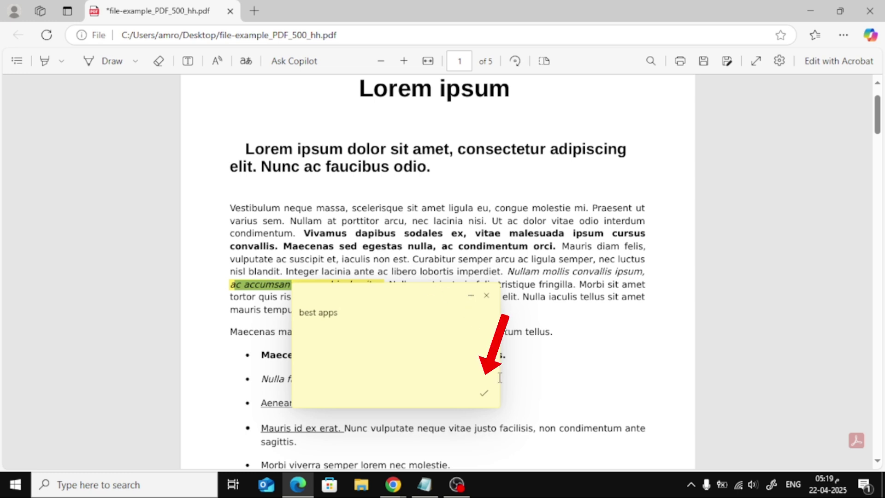
pyautogui.click(484, 393)
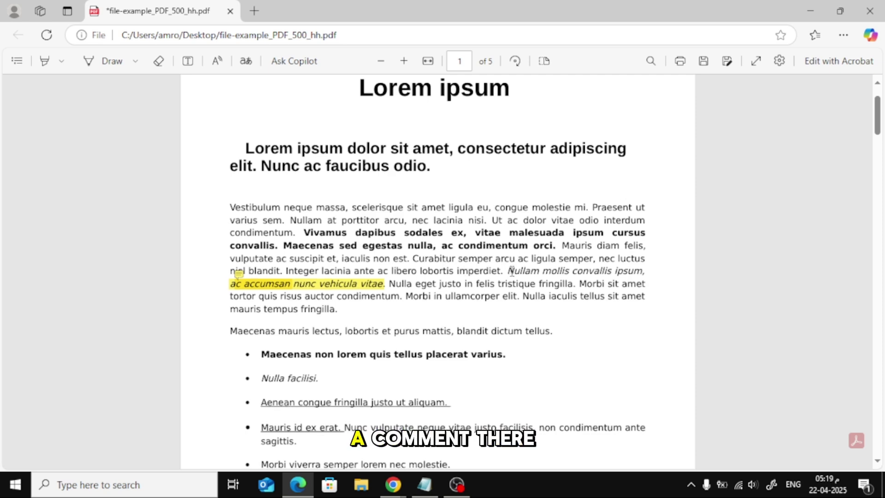
# Add the comment 'bes' to the page-2 phrase 'Duis vehicula mi vel mi pretium'.
pyautogui.scroll(-3, 511, 272)
pyautogui.scroll(-12, 256, 251)
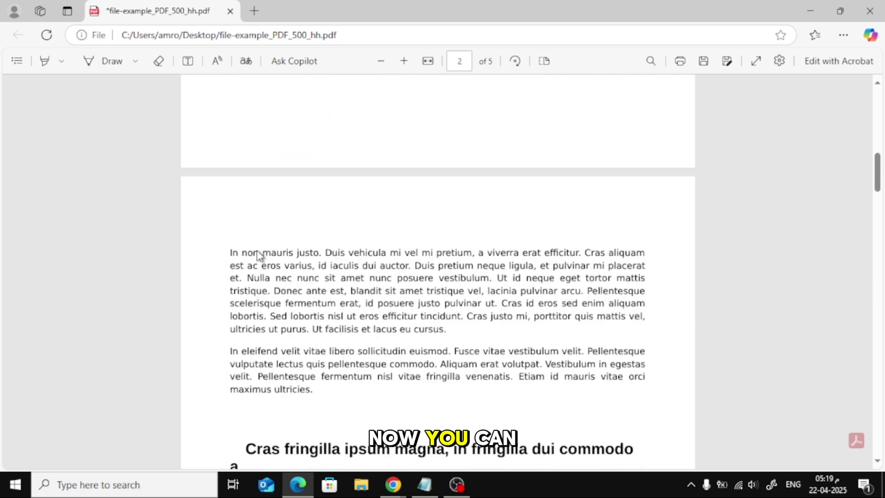
pyautogui.scroll(10, 277, 253)
pyautogui.scroll(-8, 299, 251)
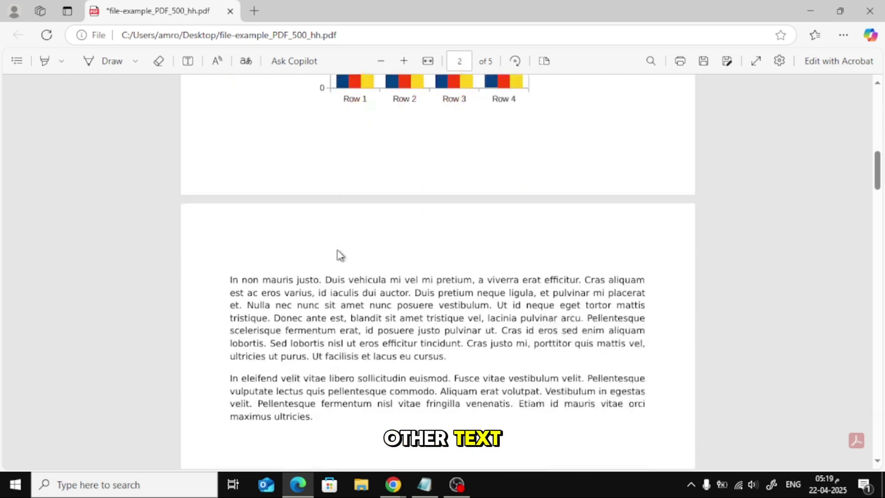
pyautogui.moveTo(326, 244); pyautogui.dragTo(472, 245)
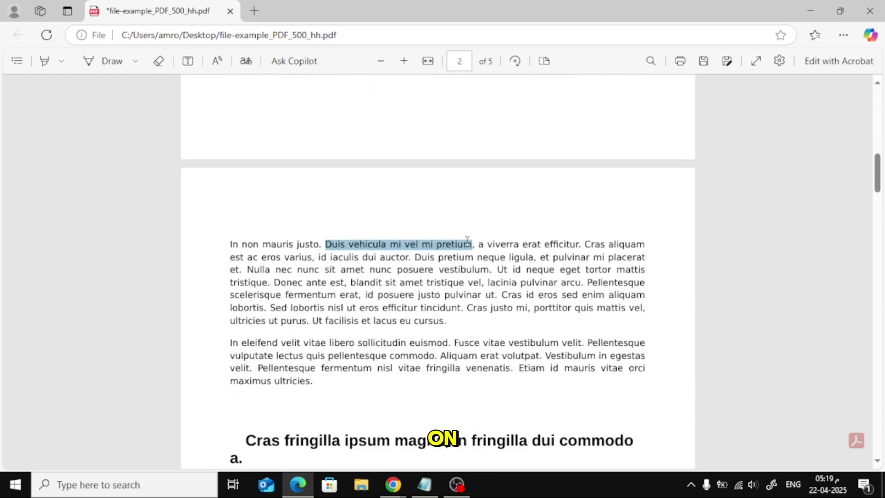
pyautogui.click(488, 203)
pyautogui.write('best apps')
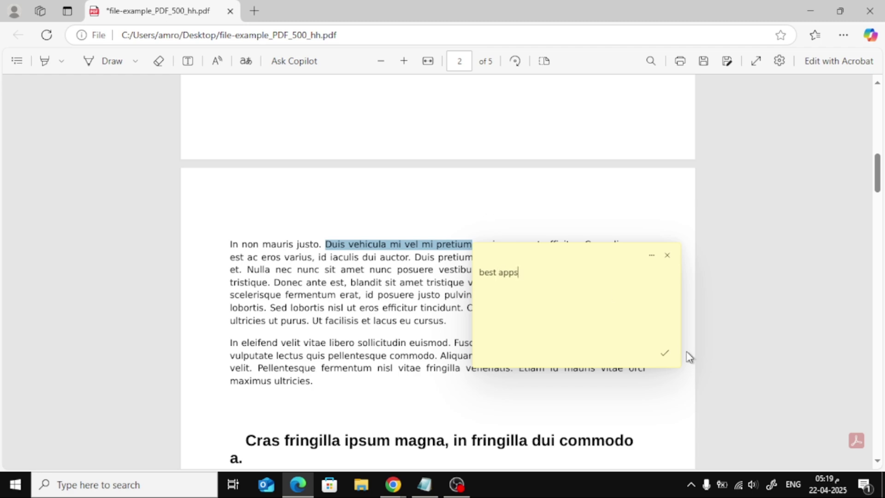
pyautogui.click(664, 352)
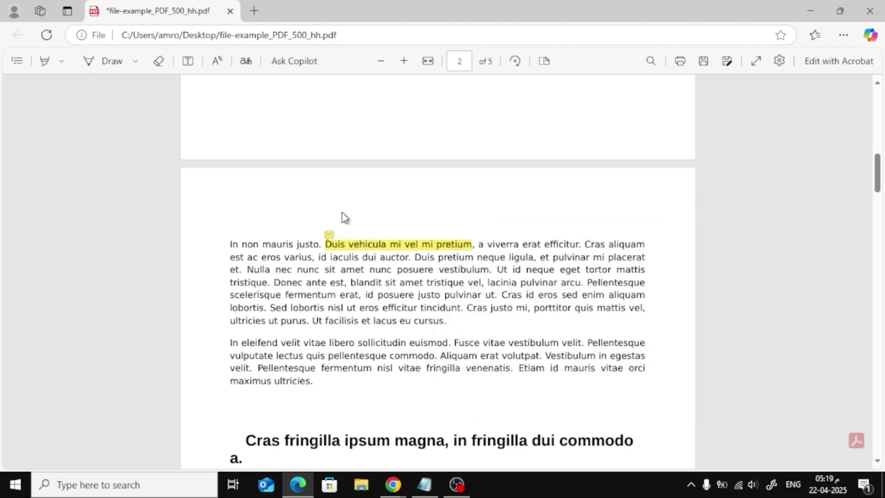
pyautogui.click(329, 234)
# Highlight a passage on page 2 in green.
pyautogui.scroll(-10, 506, 212)
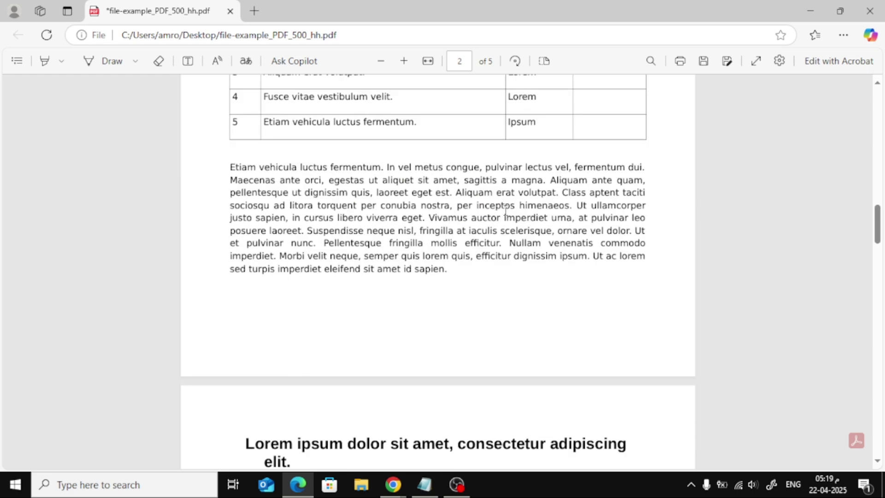
pyautogui.scroll(1, 506, 211)
pyautogui.moveTo(320, 257); pyautogui.dragTo(422, 283)
pyautogui.rightClick(425, 170)
pyautogui.moveTo(444, 222)
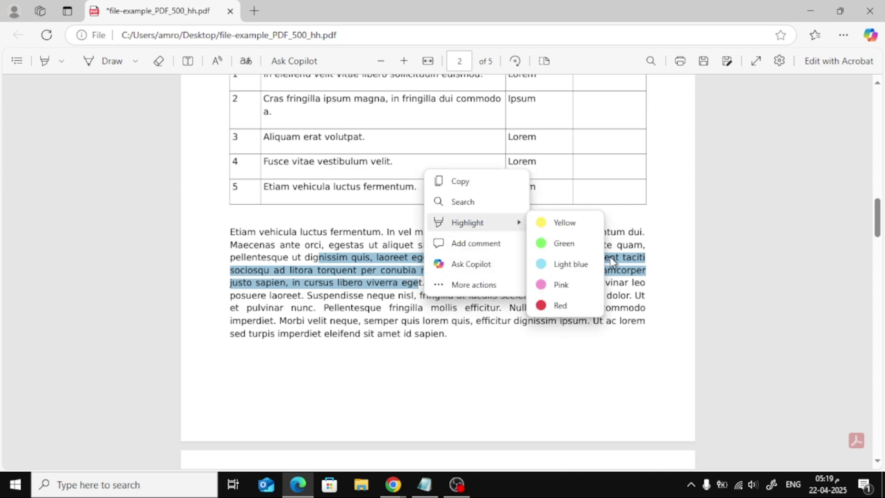
pyautogui.click(564, 243)
# Add the comment 'best' to 'Curabitur semper arcu ac ligula' on page 3.
pyautogui.scroll(-5, 530, 258)
pyautogui.moveTo(413, 230); pyautogui.dragTo(559, 230)
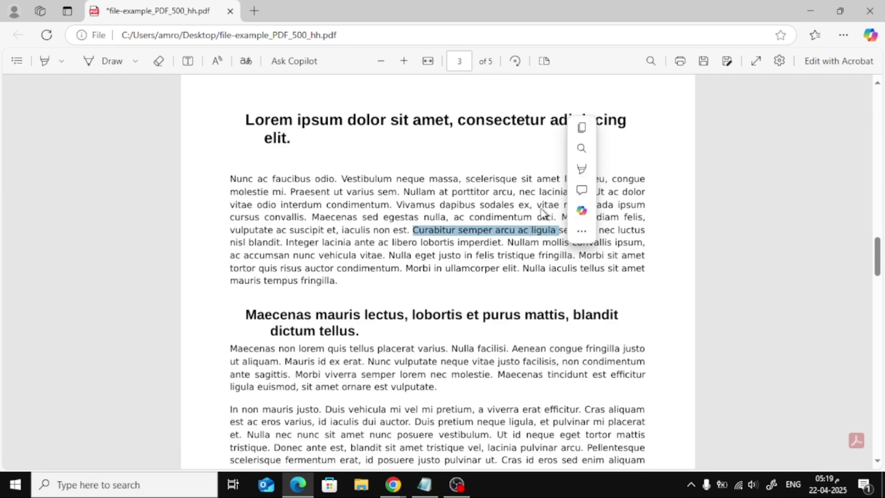
pyautogui.click(598, 191)
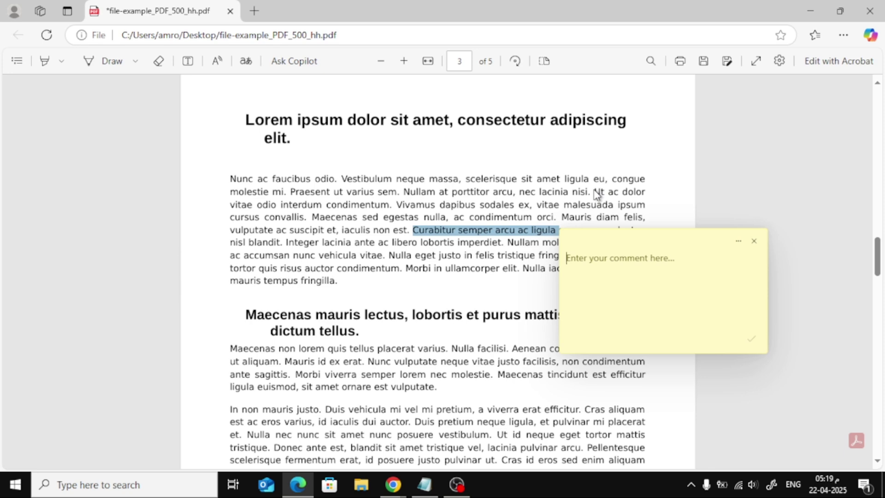
pyautogui.write('best note here')
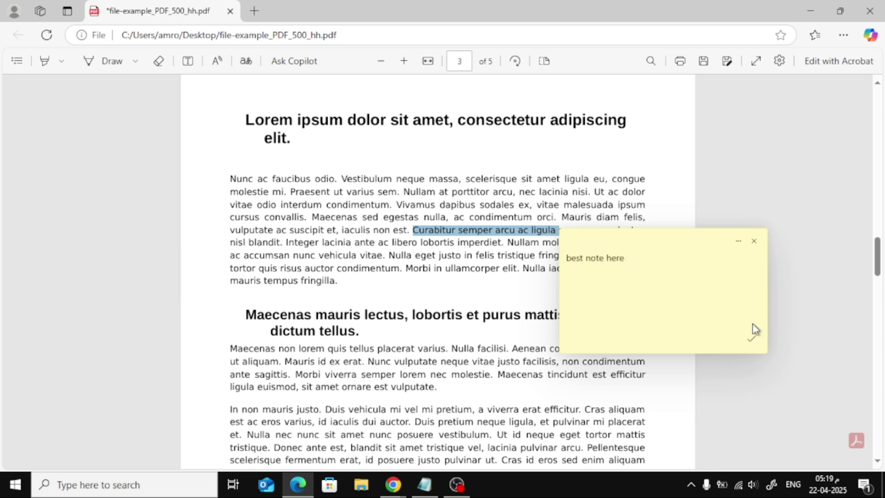
pyautogui.click(752, 337)
pyautogui.scroll(15, 613, 300)
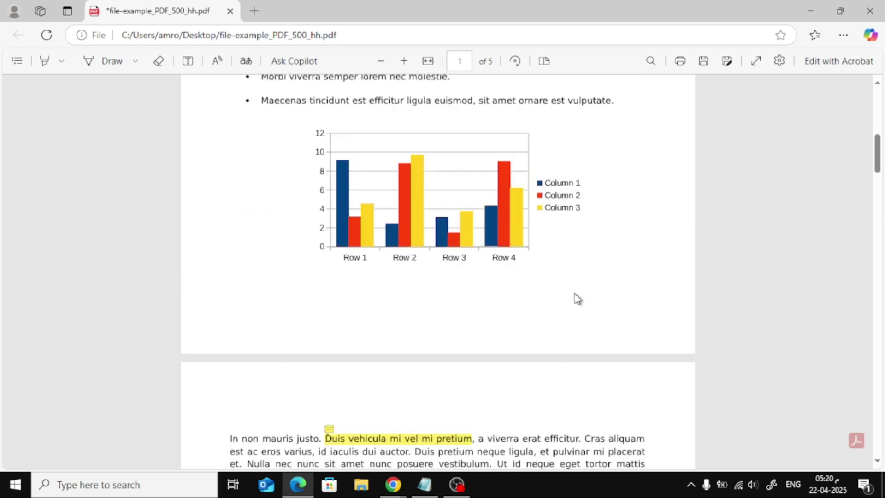
pyautogui.scroll(8, 577, 299)
pyautogui.scroll(2, 454, 216)
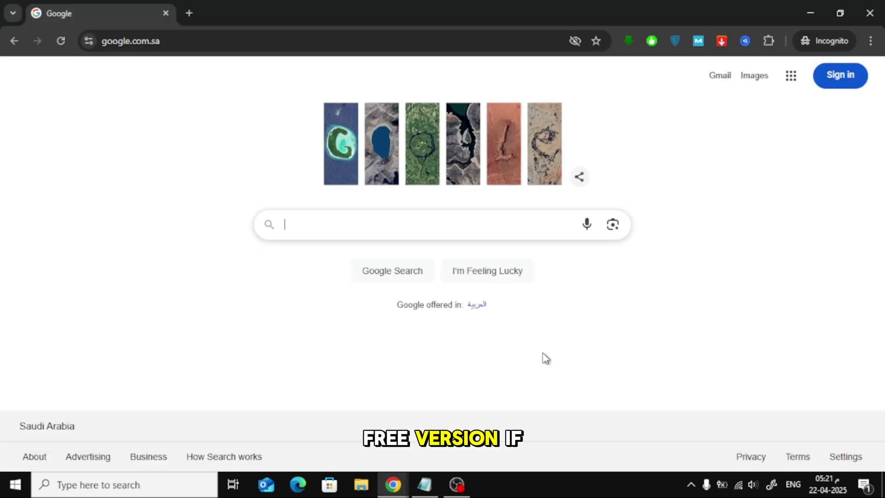
# Search Google for 'download adobe reader' and open the get.adobe.com/reader result.
pyautogui.write('downl')
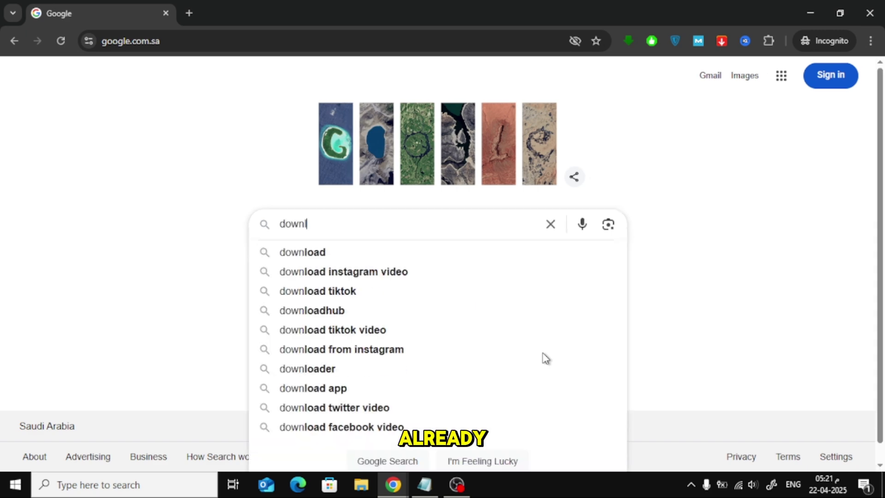
pyautogui.write('oad adobe')
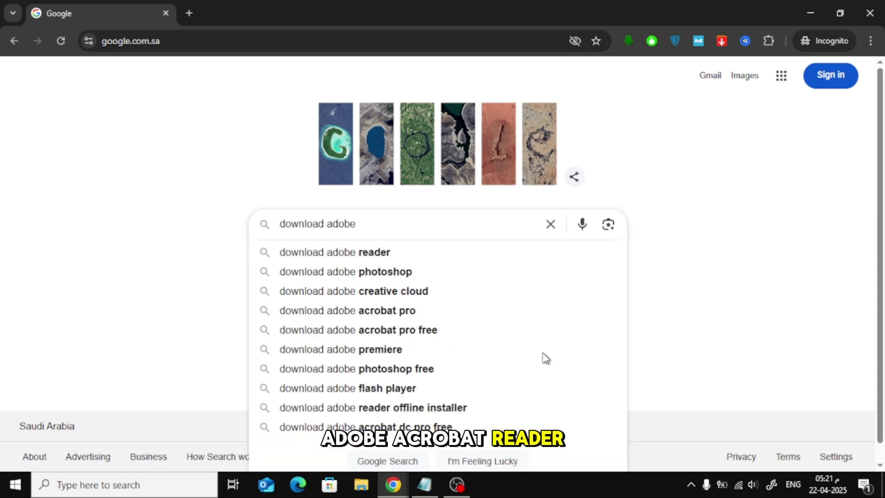
pyautogui.press('Down')
pyautogui.press('Return')
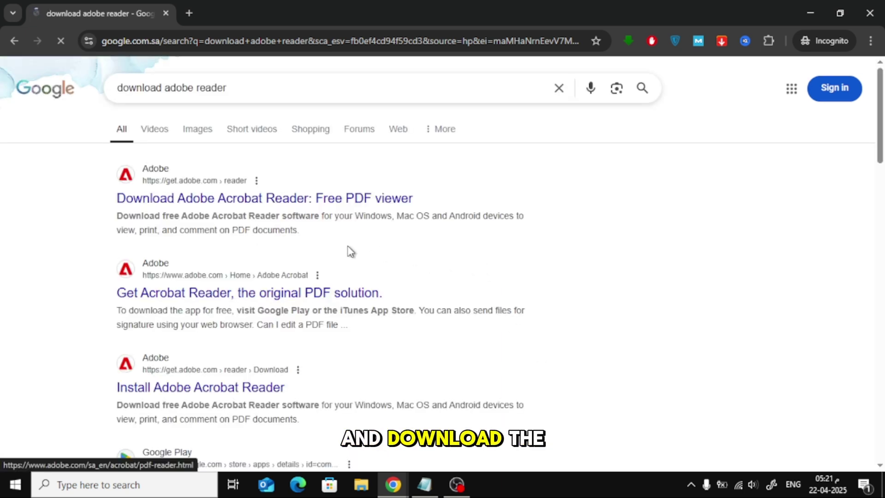
pyautogui.click(229, 201)
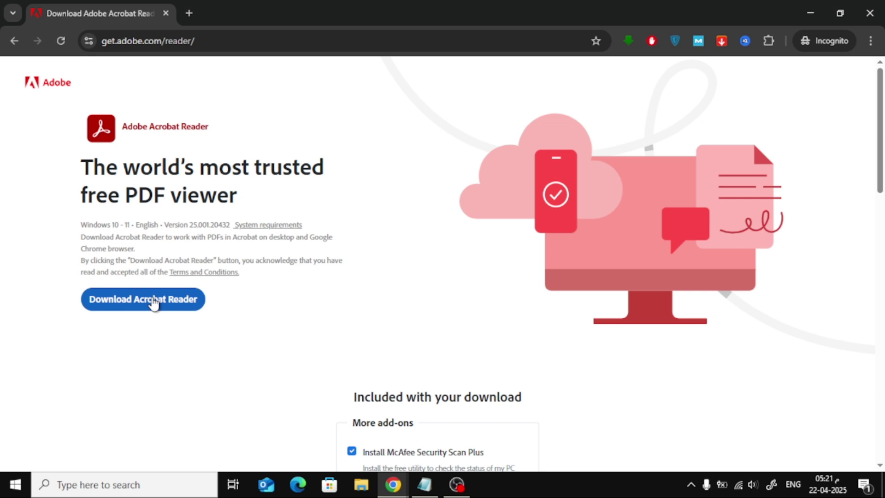
# Untick the McAfee Security Scan Plus add-on on the download page.
pyautogui.scroll(-1, 358, 277)
pyautogui.scroll(-1, 352, 315)
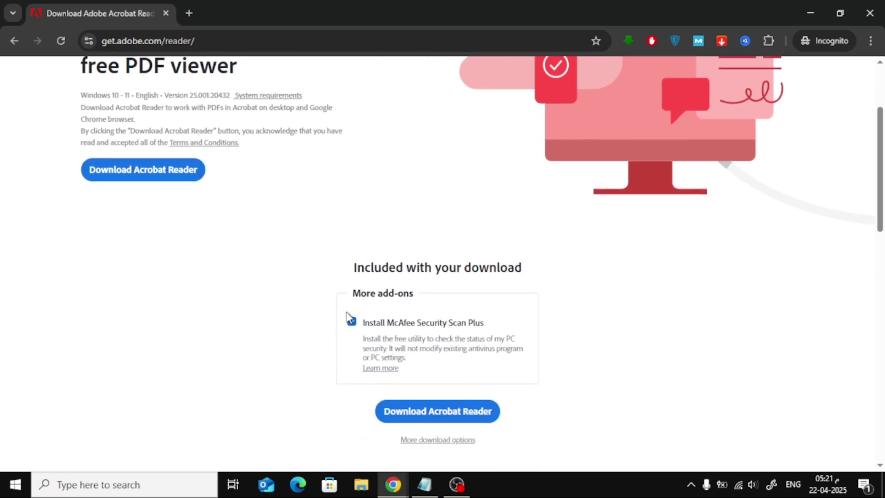
pyautogui.click(352, 323)
pyautogui.scroll(-2, 452, 255)
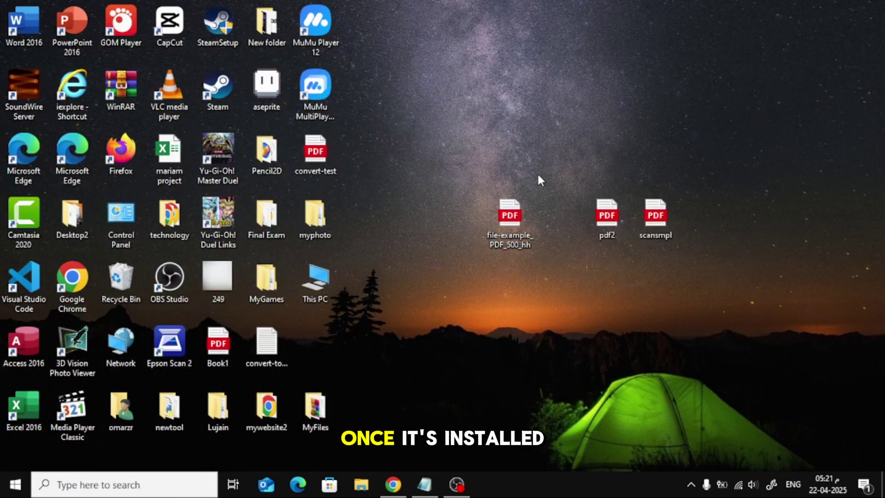
# Open file-example_PDF_500_hh.pdf from the desktop in Adobe Acrobat via Open with.
pyautogui.click(519, 217)
pyautogui.rightClick(519, 217)
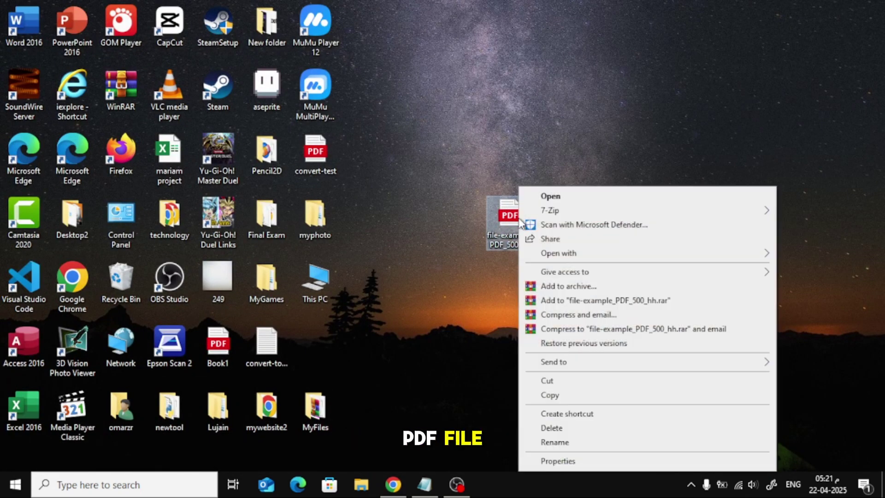
pyautogui.moveTo(569, 253)
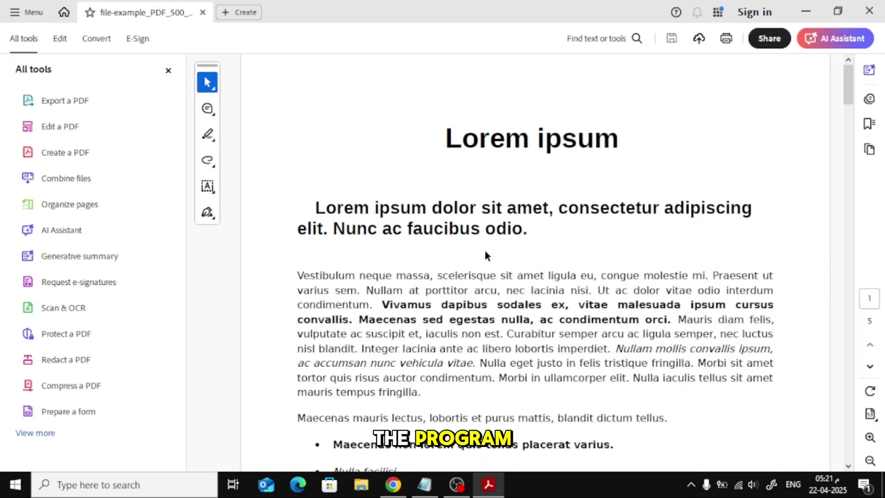
# Highlight 'scelerisque sit amet ligula eu' in Yellow, after dismissing the default-app prompt and trying Light Yellow.
pyautogui.scroll(-1, 485, 254)
pyautogui.scroll(1, 486, 254)
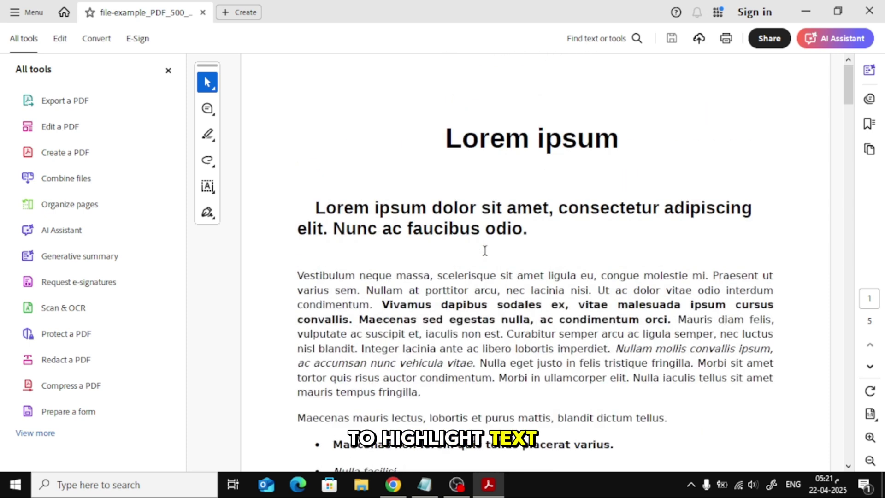
pyautogui.moveTo(433, 275); pyautogui.dragTo(595, 275)
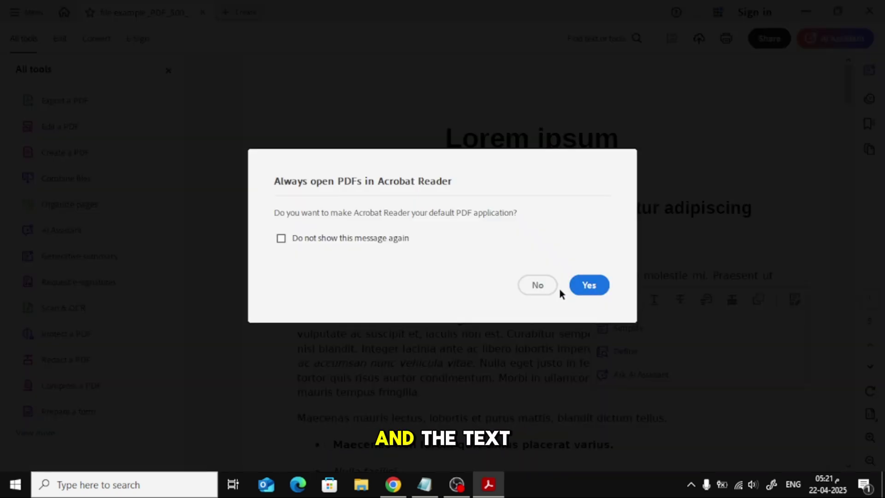
pyautogui.click(549, 286)
pyautogui.click(630, 299)
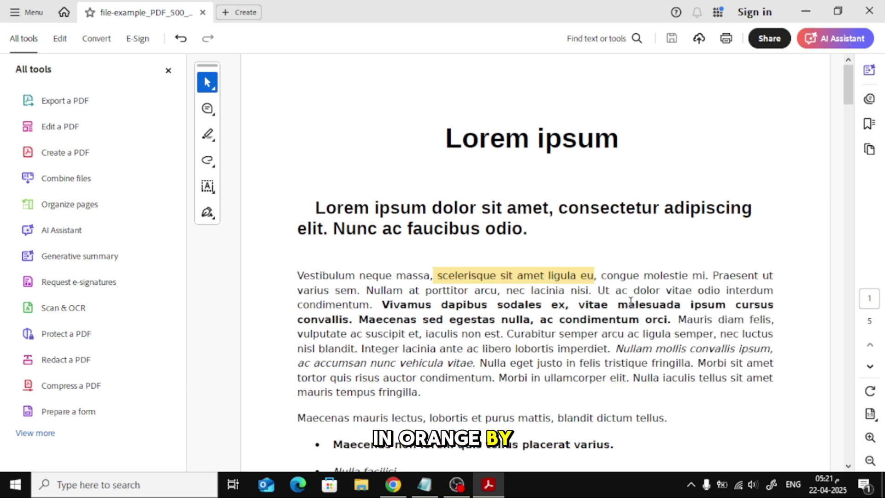
pyautogui.click(581, 278)
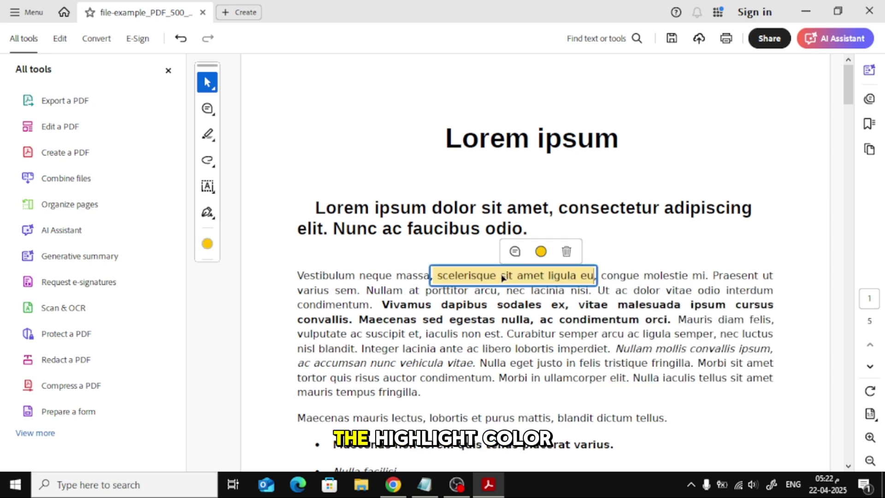
pyautogui.click(541, 251)
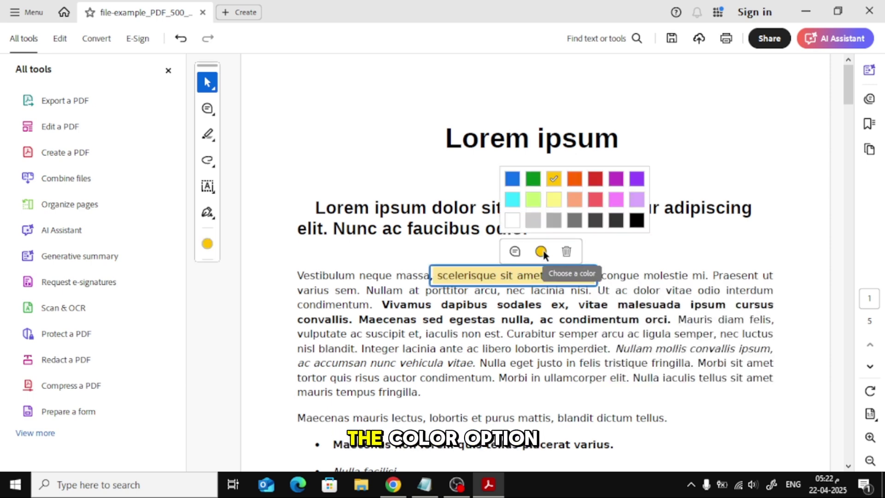
pyautogui.click(553, 199)
pyautogui.click(552, 179)
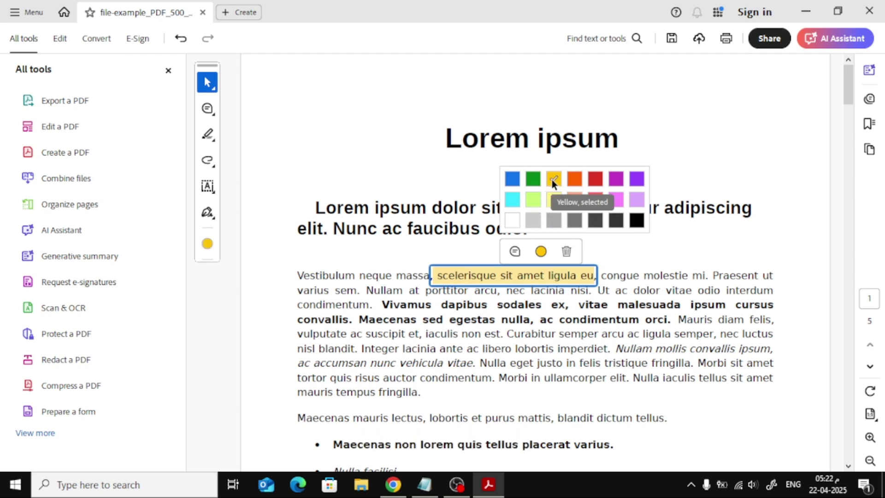
# Post the comment 'best app' on the yellow highlight and close its popup.
pyautogui.click(516, 251)
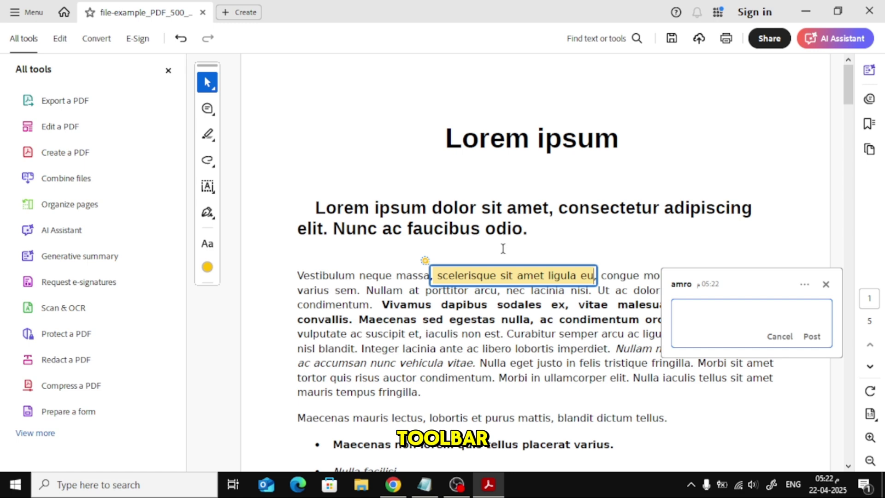
pyautogui.write('best ')
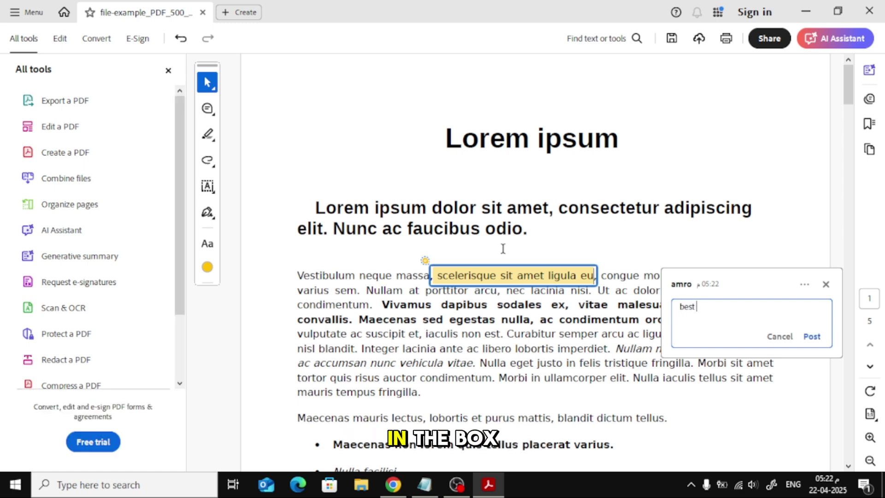
pyautogui.write('app')
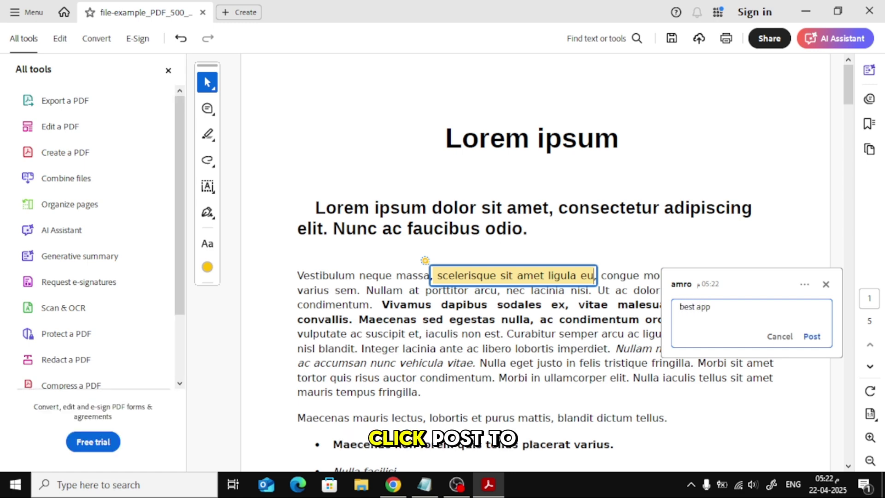
pyautogui.click(813, 337)
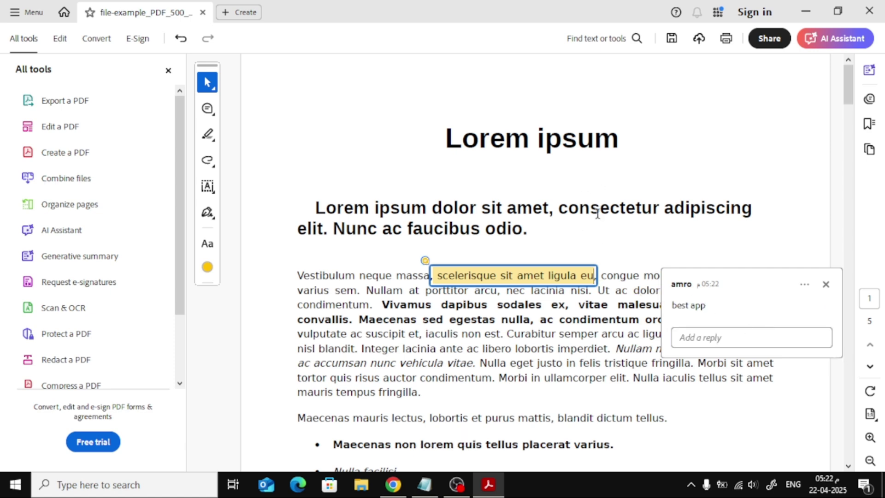
pyautogui.scroll(-1, 598, 213)
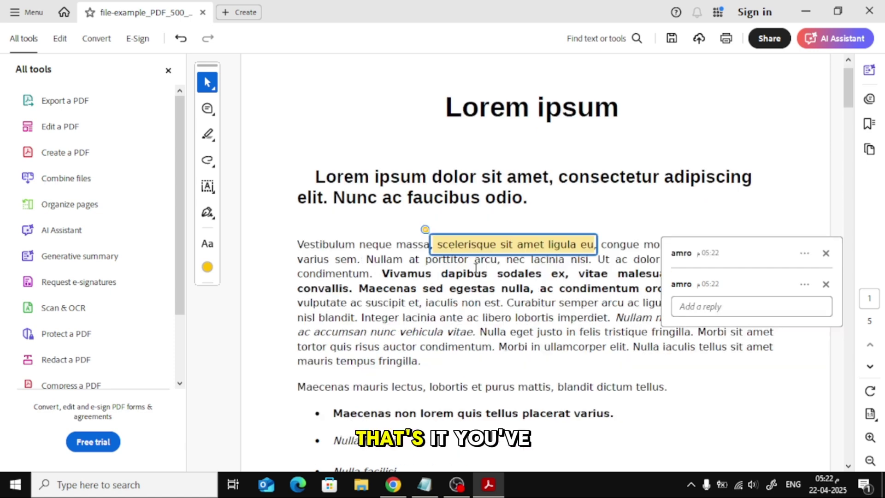
pyautogui.click(826, 255)
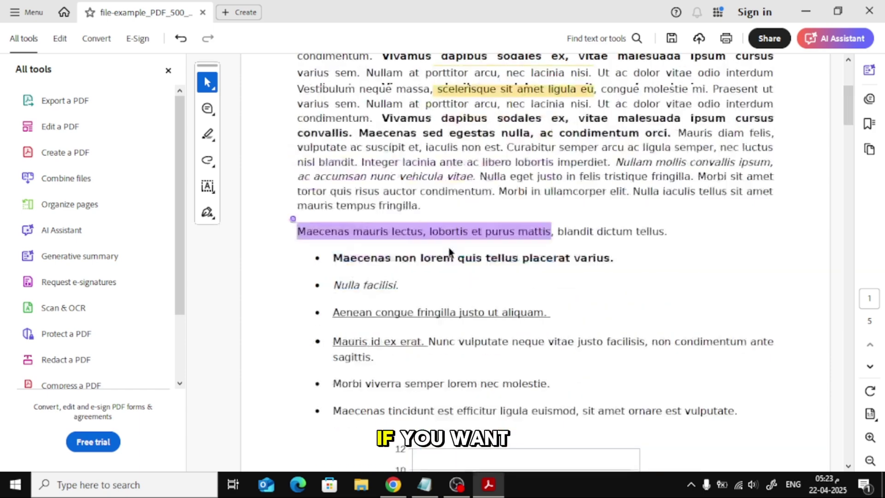
# Delete the page-1 yellow highlight with its comment and the purple 'Maecenas mauris' highlight.
pyautogui.scroll(5, 449, 251)
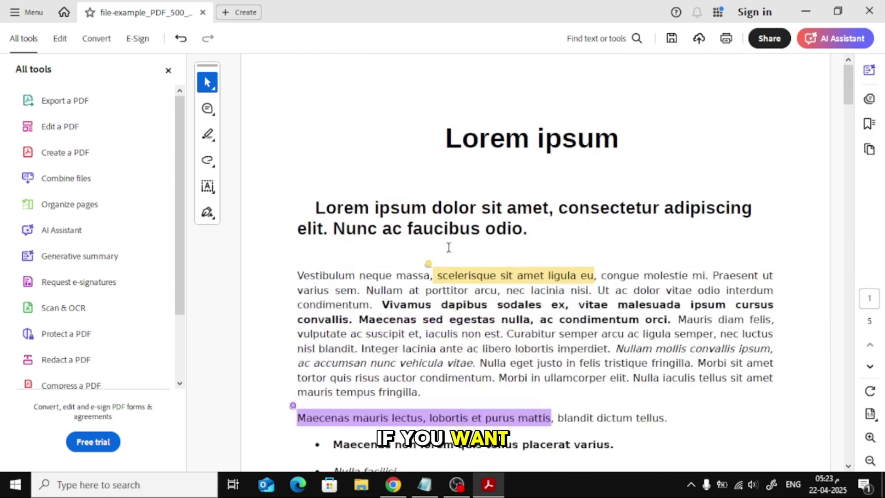
pyautogui.click(463, 273)
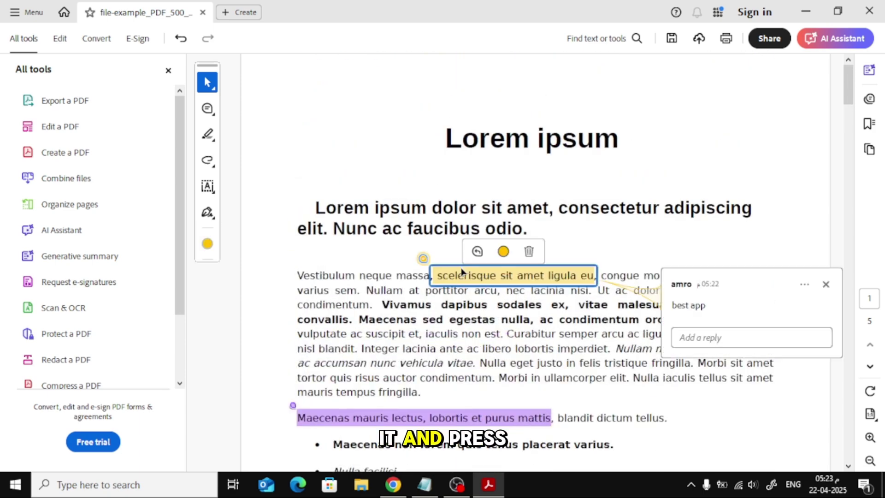
pyautogui.click(529, 253)
pyautogui.scroll(-2, 535, 255)
pyautogui.click(374, 350)
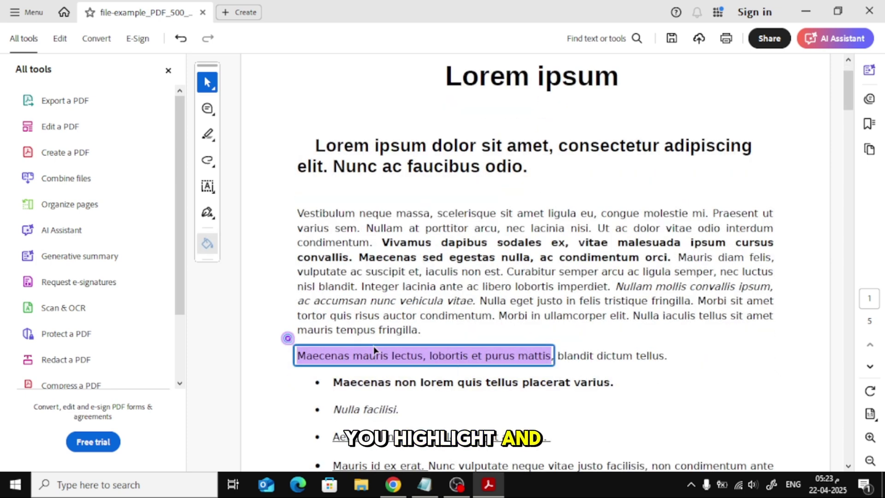
pyautogui.click(442, 330)
# Delete the page-2 'dui auctor' highlight, then view the 'egestas ut aliquet' highlight's comment.
pyautogui.scroll(-4, 509, 244)
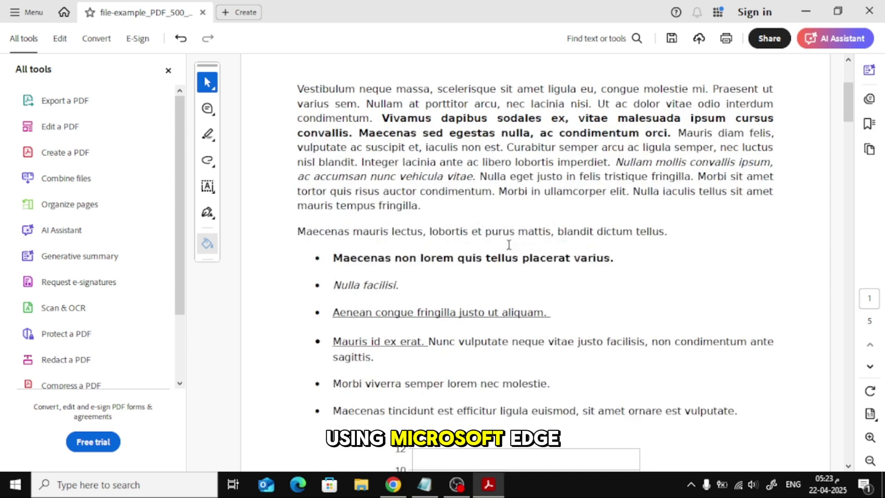
pyautogui.scroll(-18, 509, 245)
pyautogui.click(491, 248)
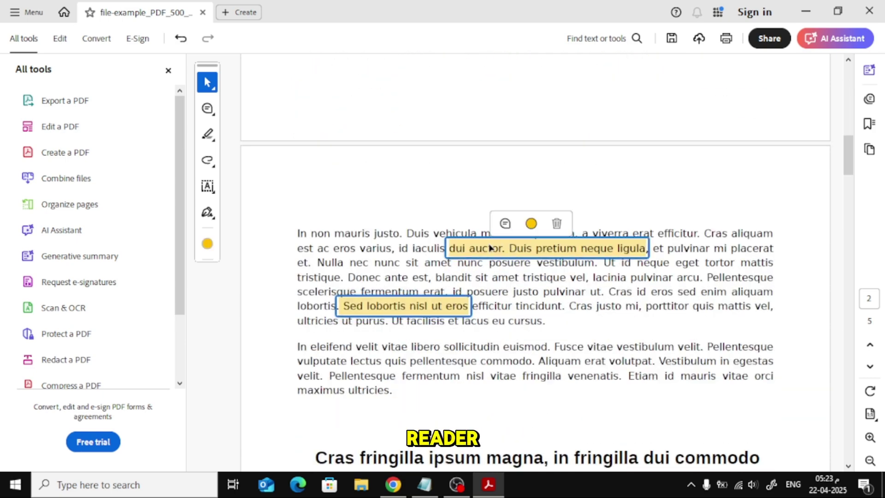
pyautogui.click(555, 226)
pyautogui.click(400, 297)
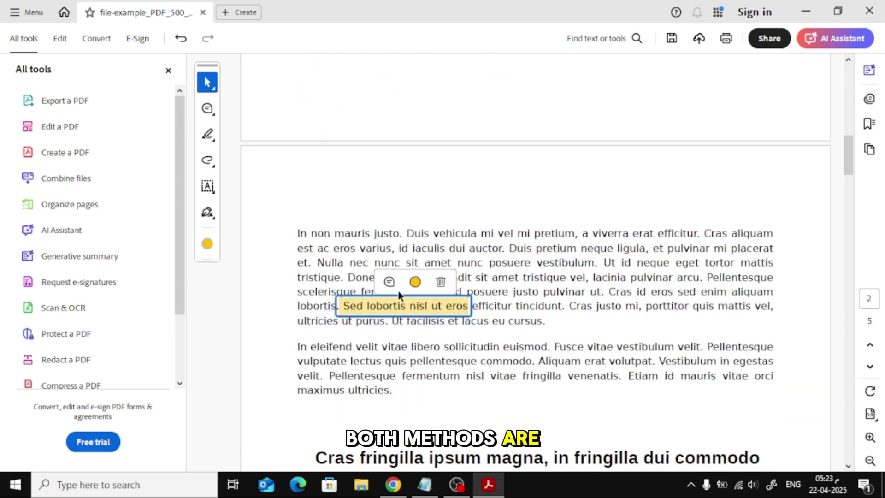
pyautogui.scroll(-7, 450, 227)
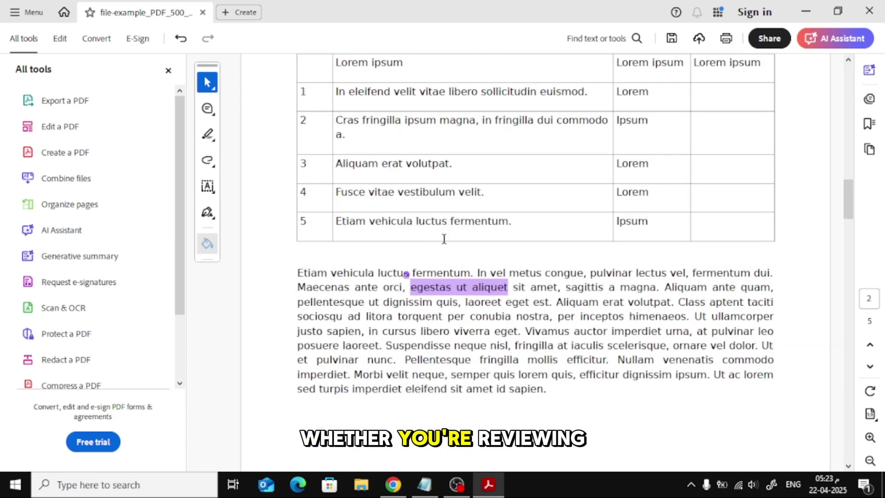
pyautogui.moveTo(401, 270)
pyautogui.click(417, 287)
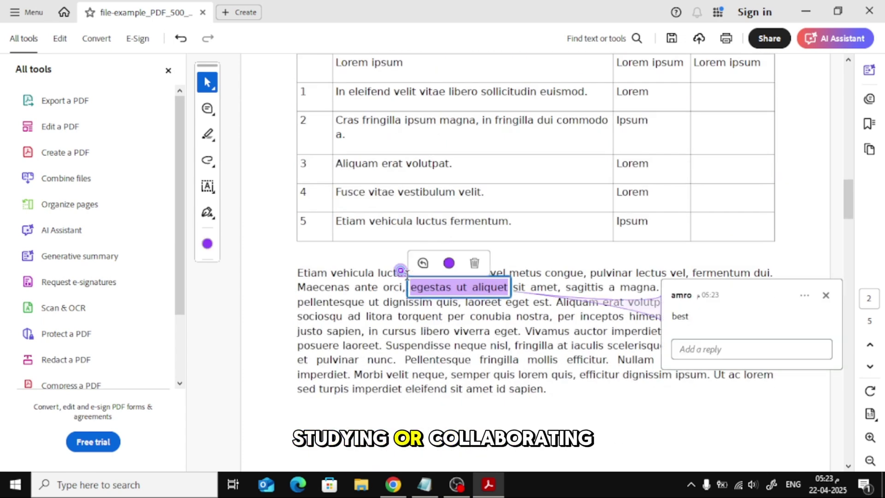